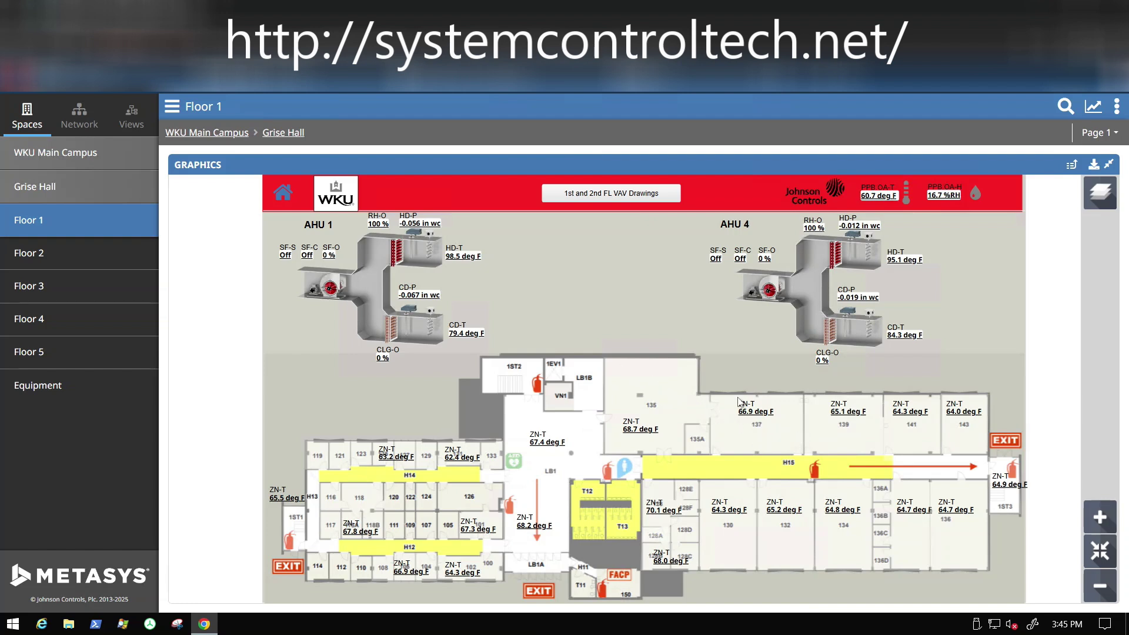
View the room 137 VAV graphic from the Floor 1 plan and return to the floor plan.
scroll(738, 428, down, 2)
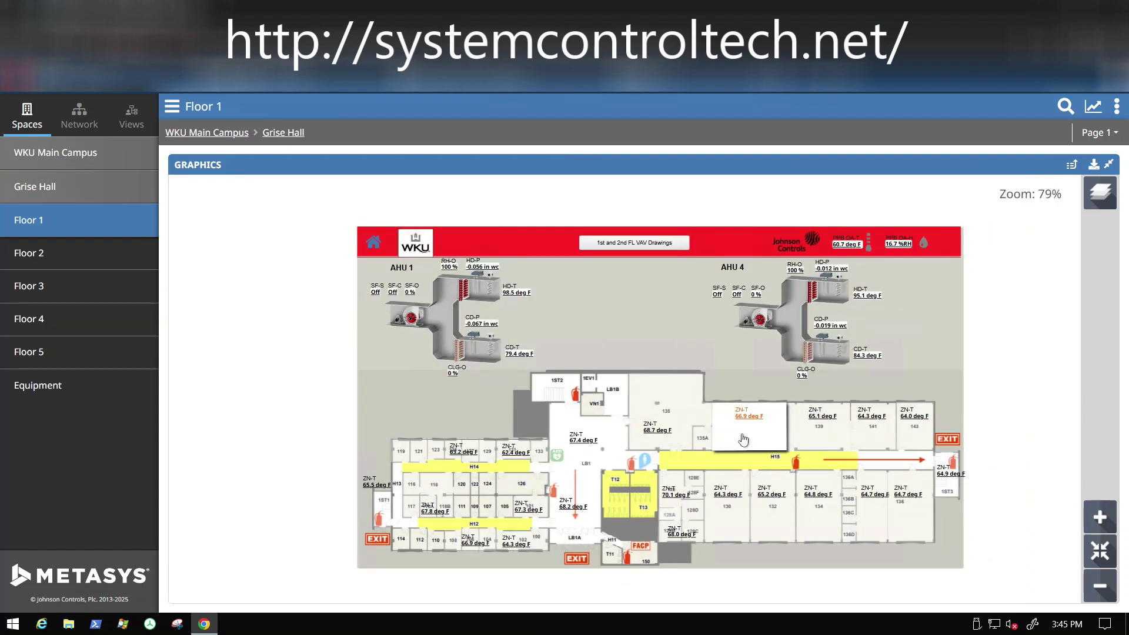
scroll(739, 429, up, 2)
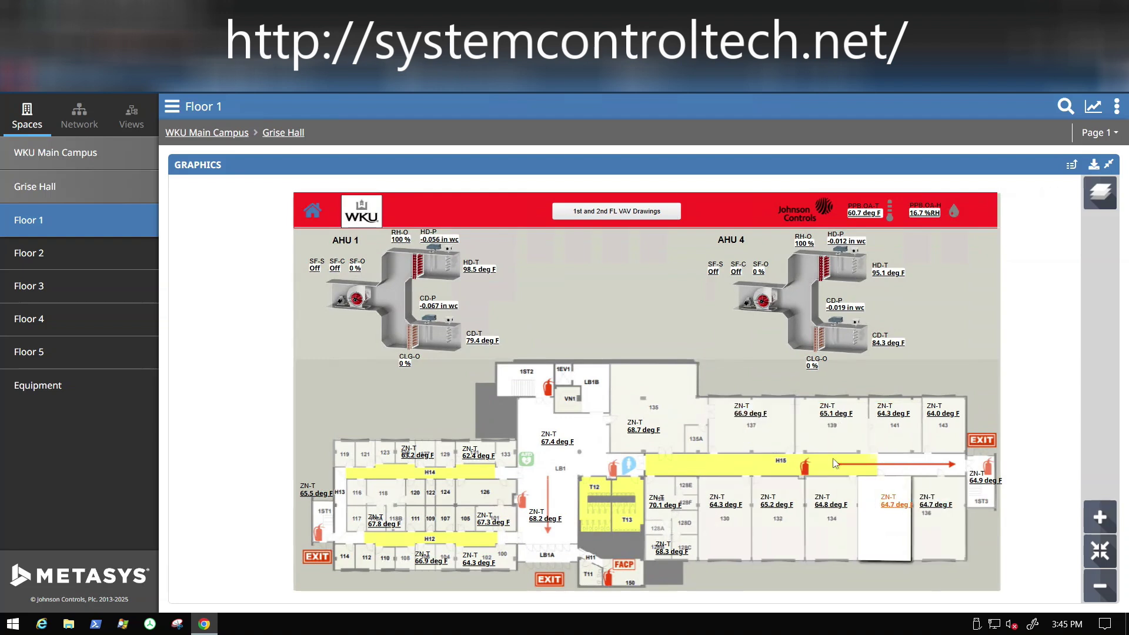
click(750, 435)
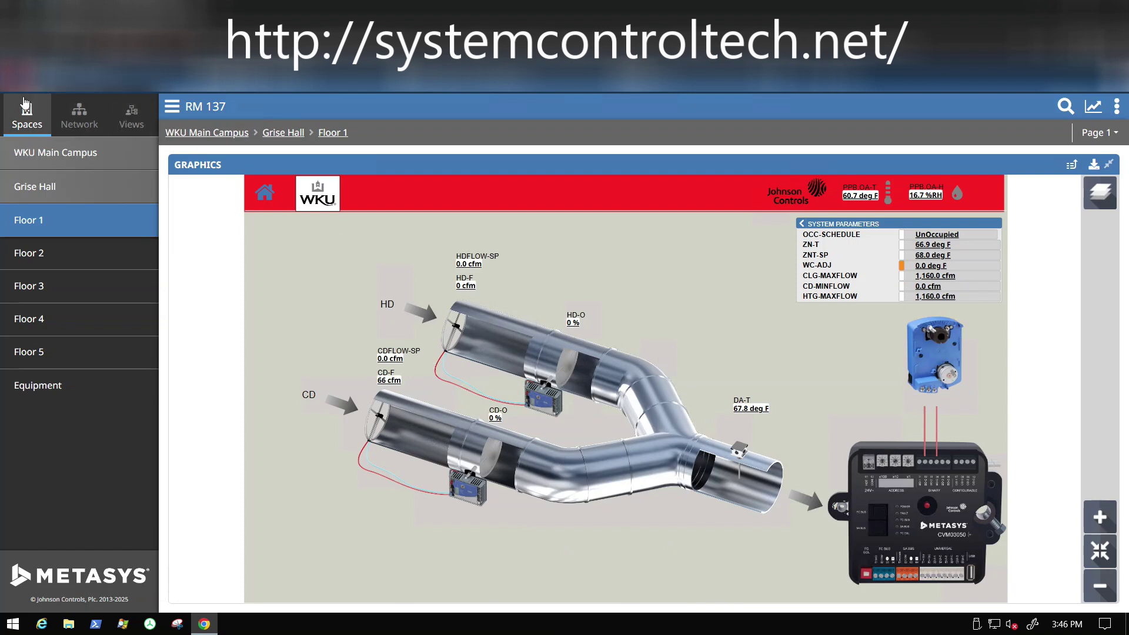
click(12, 46)
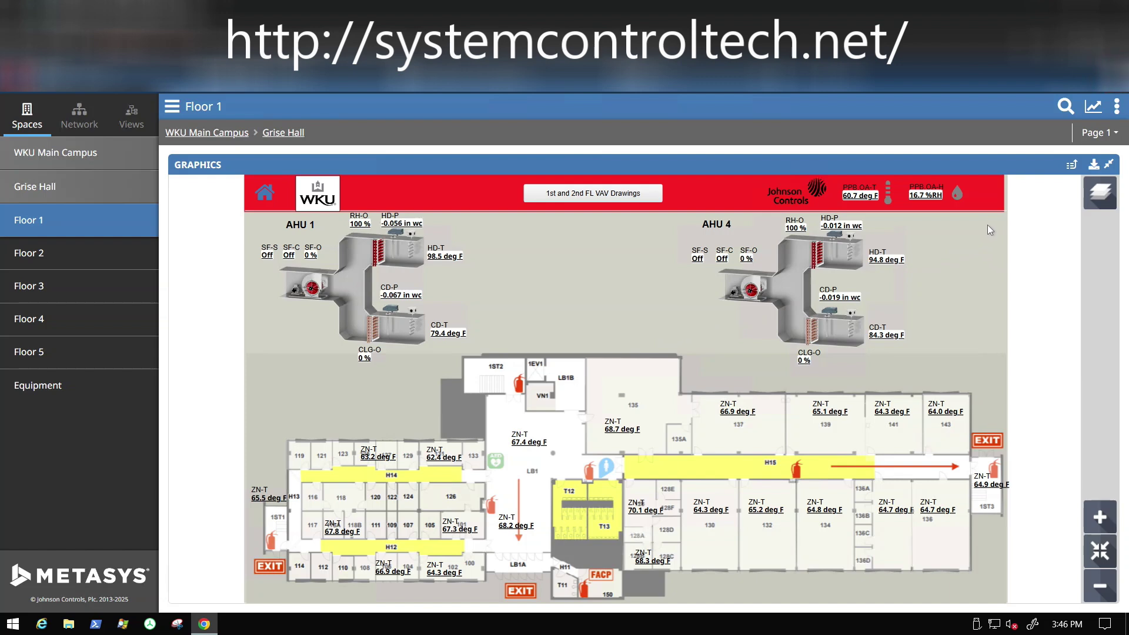
Display the Floor 1 graphic's layer list and switch the AHU Coverage layer on and back off.
click(1101, 195)
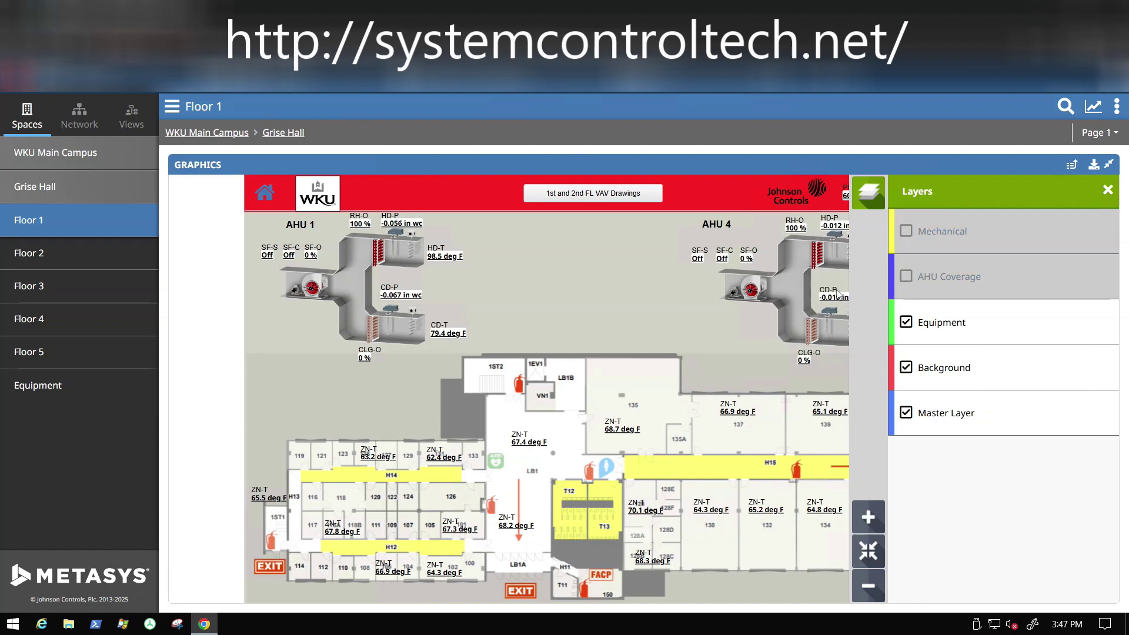
click(907, 281)
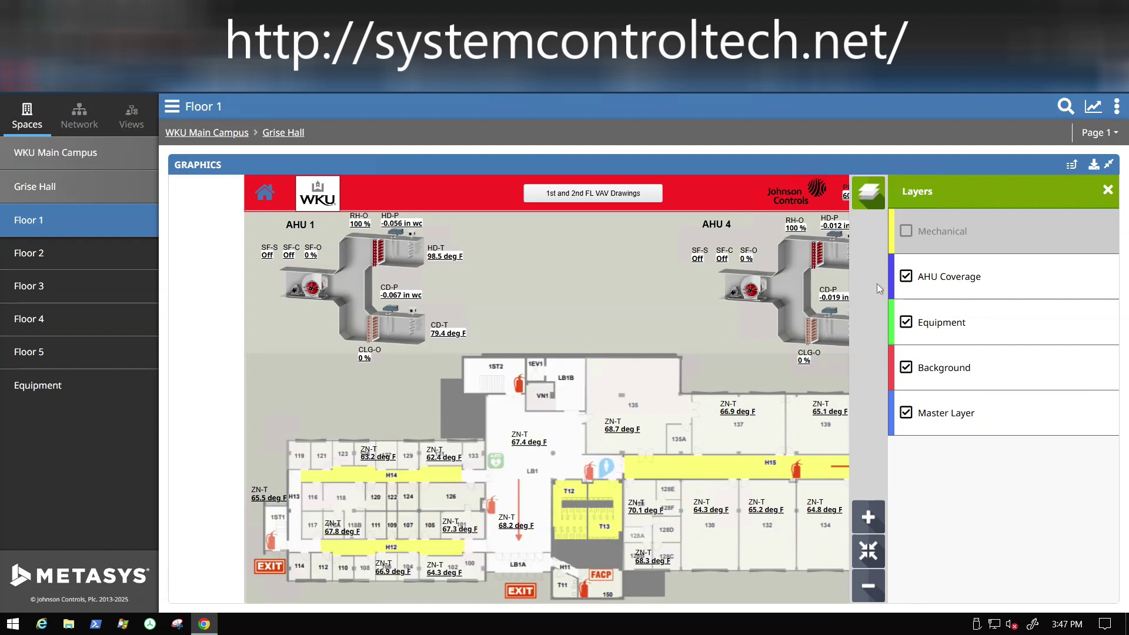
click(901, 281)
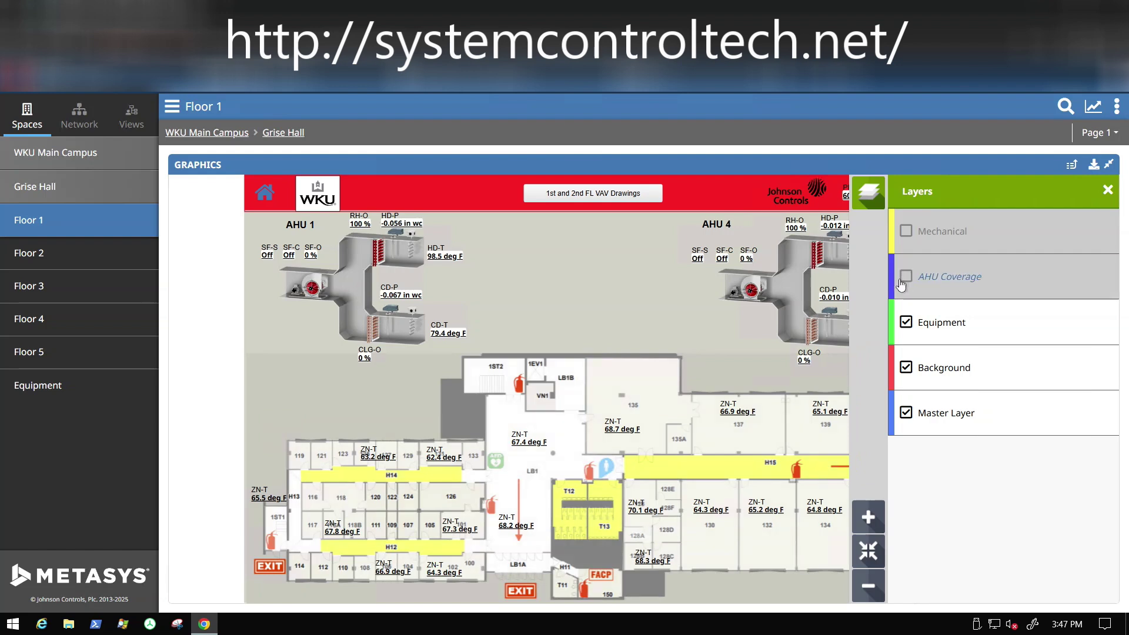
Show the Mechanical layer and examine the ductwork drawing around the main duct runs and room branches.
click(906, 232)
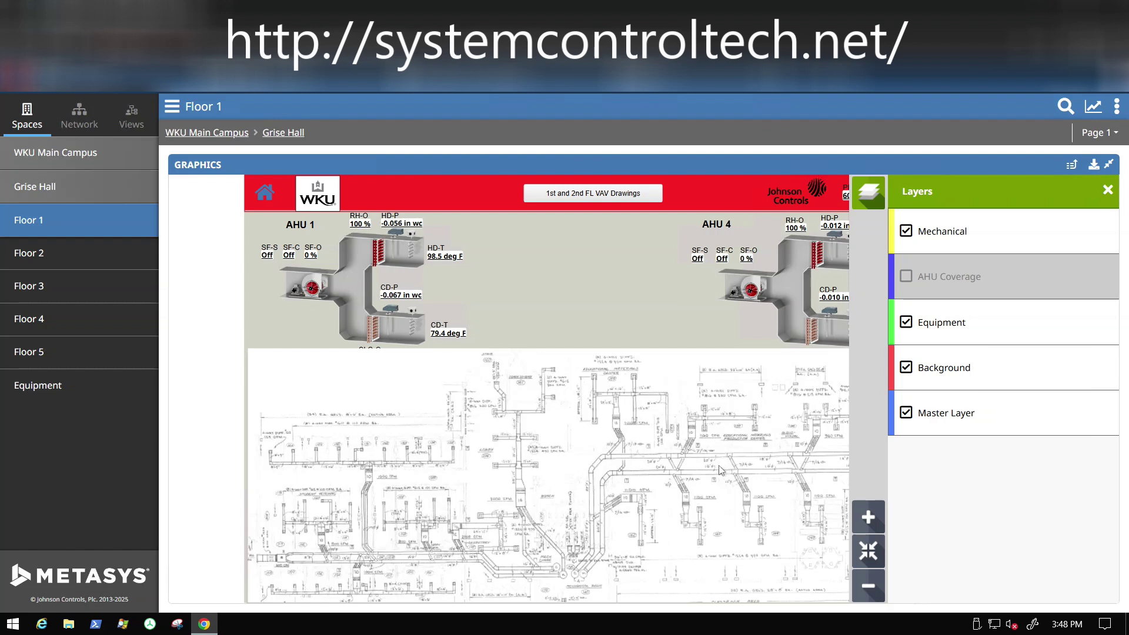
scroll(724, 449, up, 2)
scroll(725, 452, up, 5)
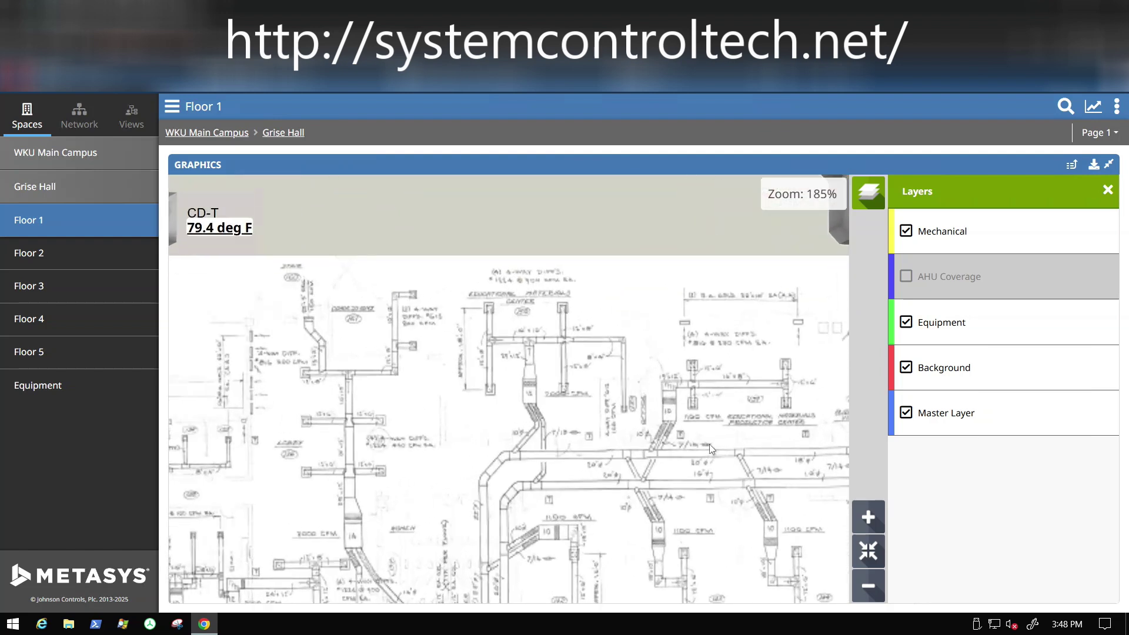
scroll(711, 446, down, 3)
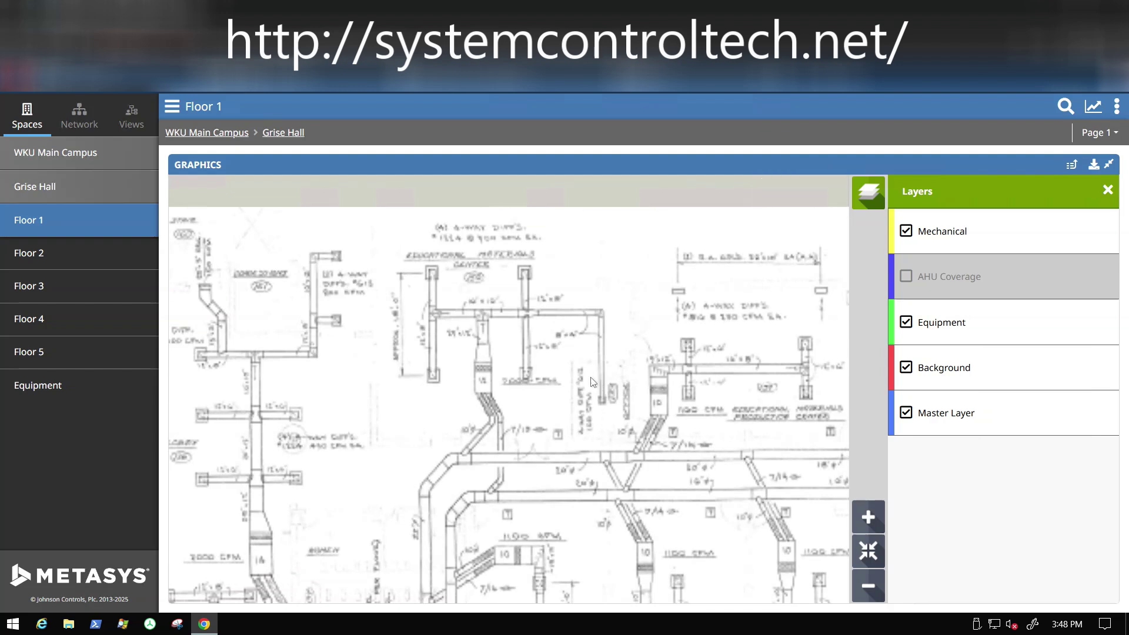
scroll(588, 357, down, 1)
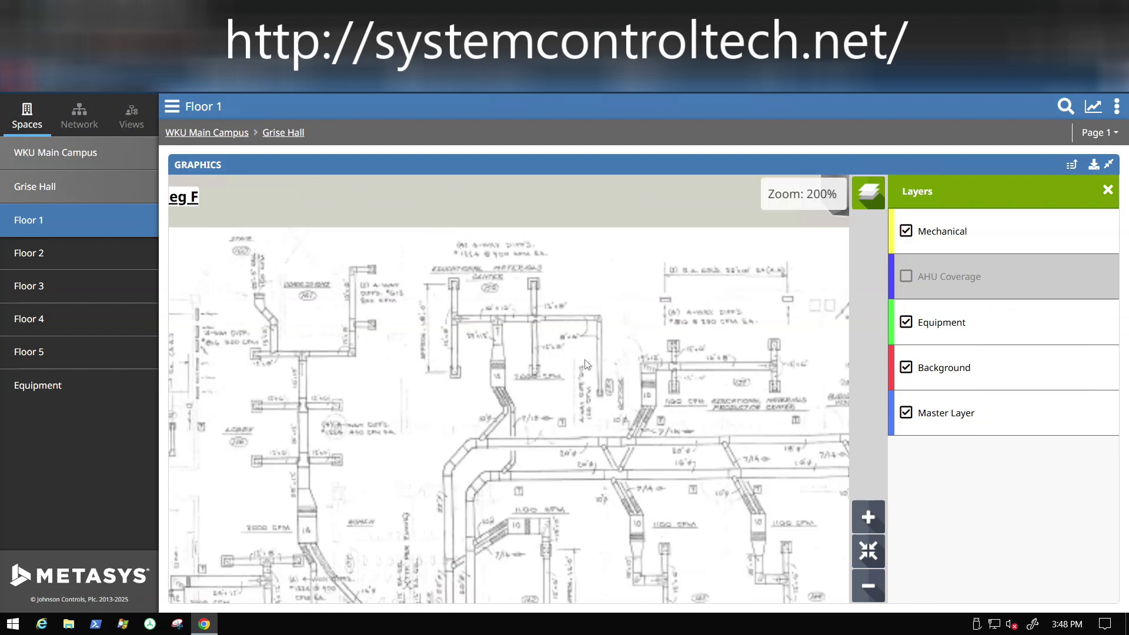
scroll(587, 362, down, 1)
scroll(563, 409, down, 2)
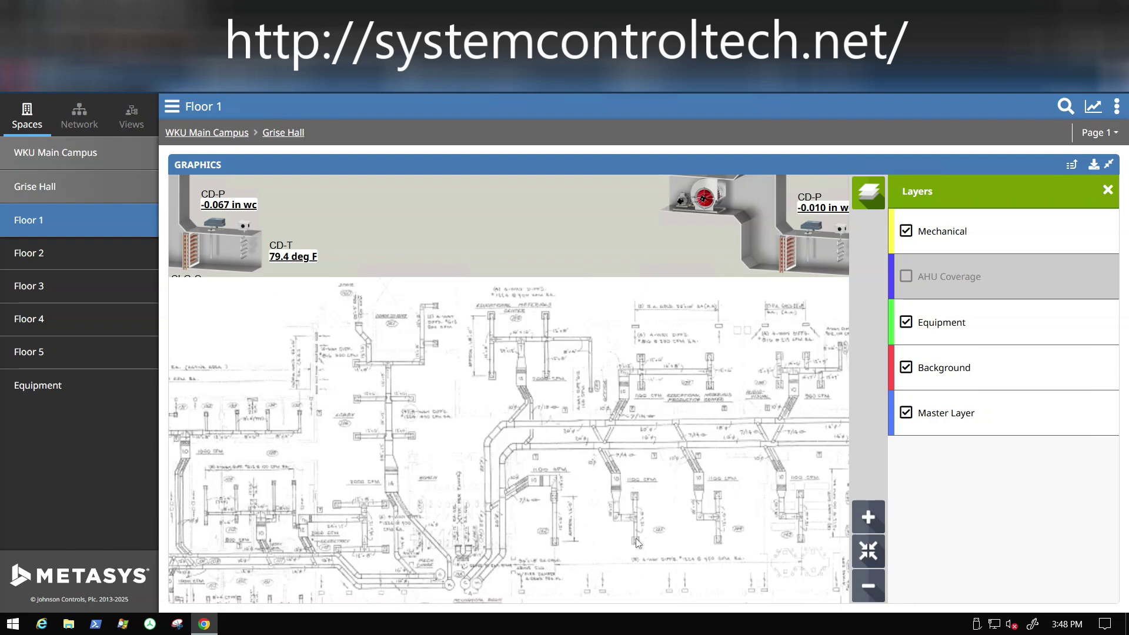
scroll(637, 537, up, 3)
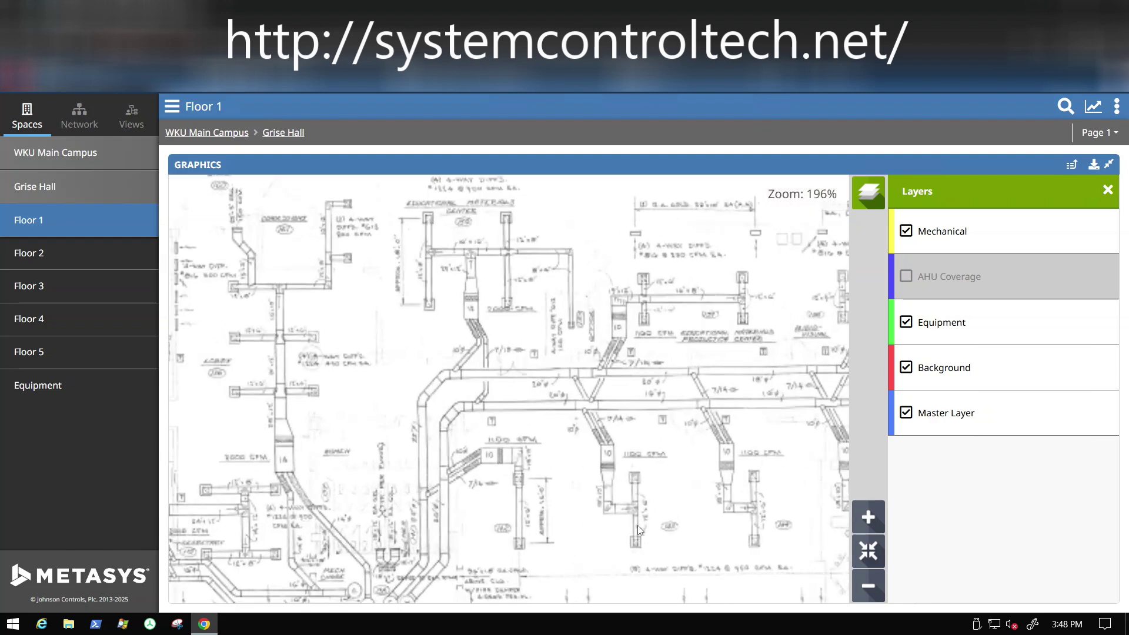
Compare the floor plan with the ductwork drawing by toggling the Mechanical layer, leaving it hidden.
click(905, 232)
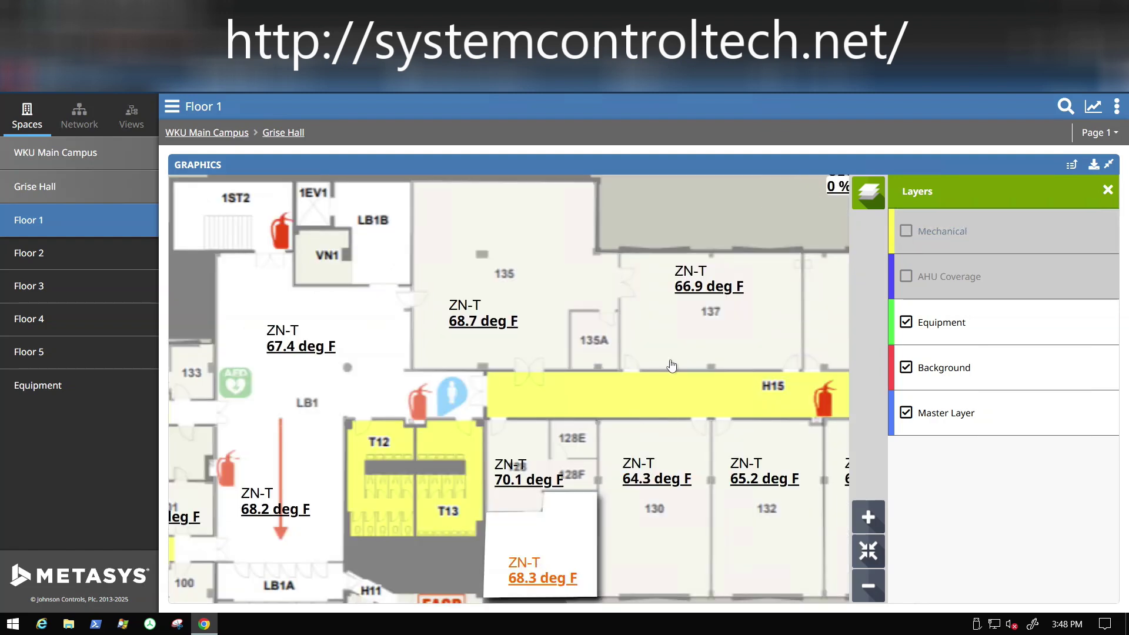
click(905, 233)
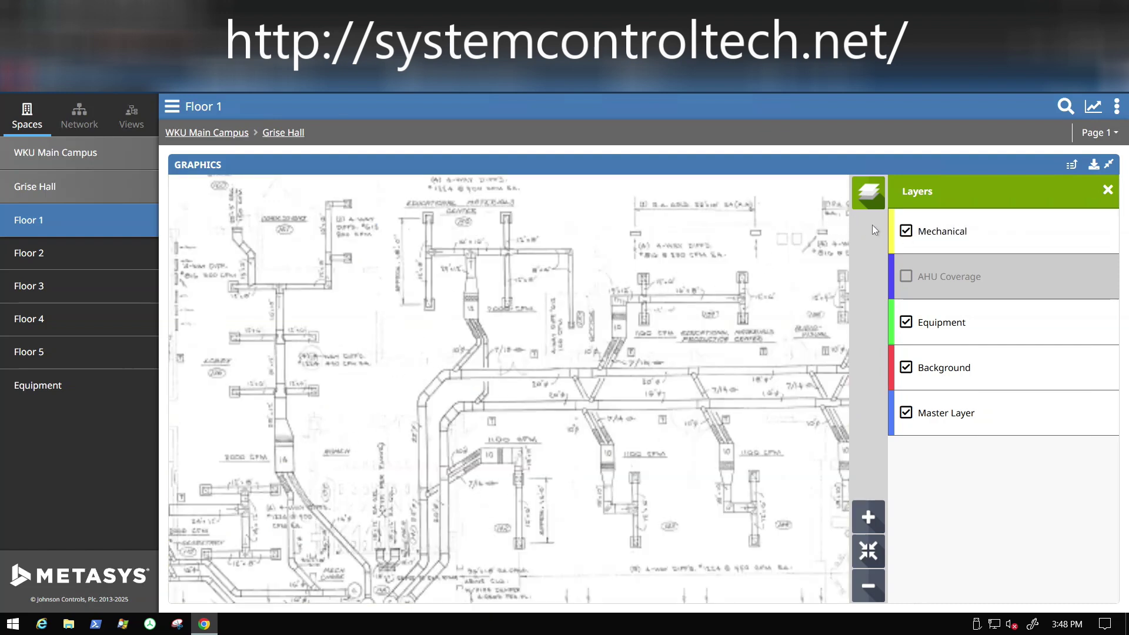
click(905, 232)
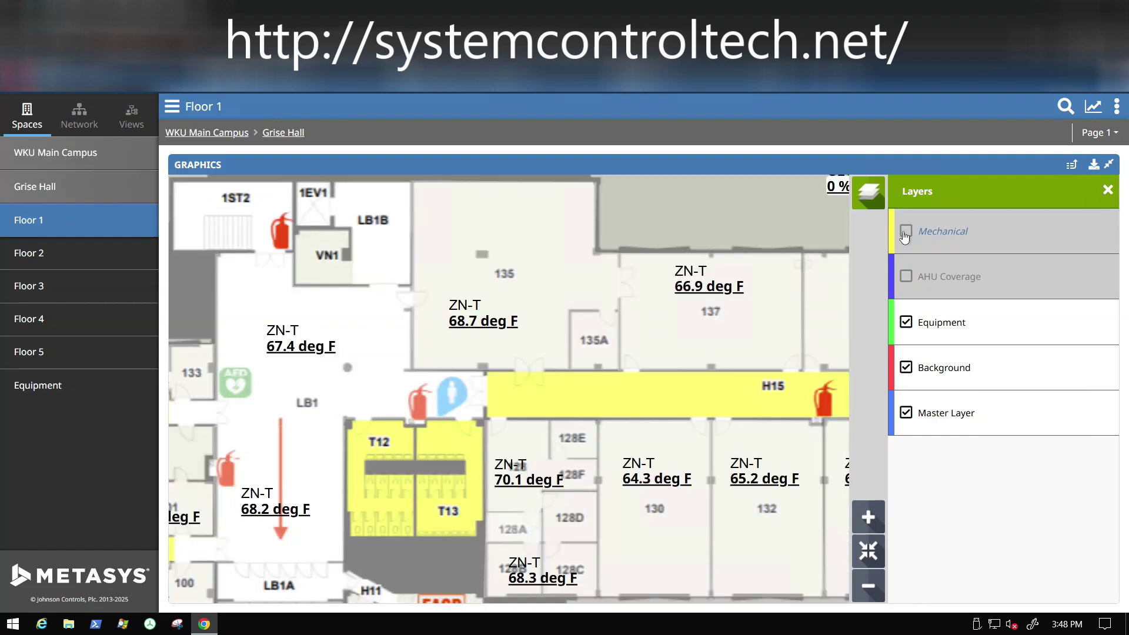
scroll(637, 401, down, 3)
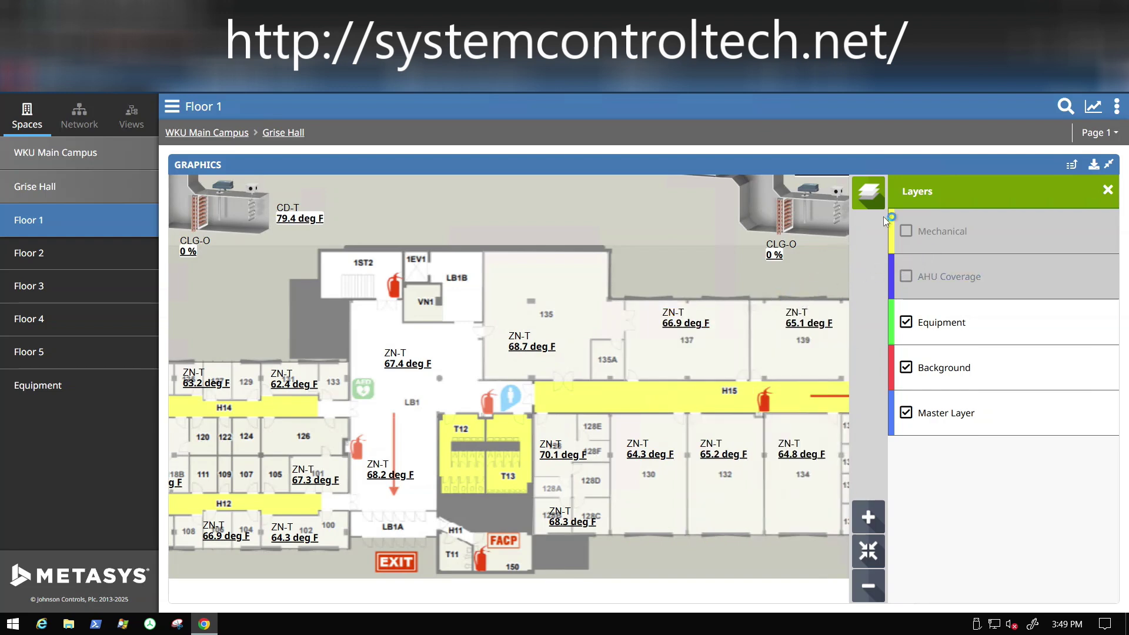
Open the Grise 1st Floor graphic for editing from the Graphics Manager.
click(1116, 107)
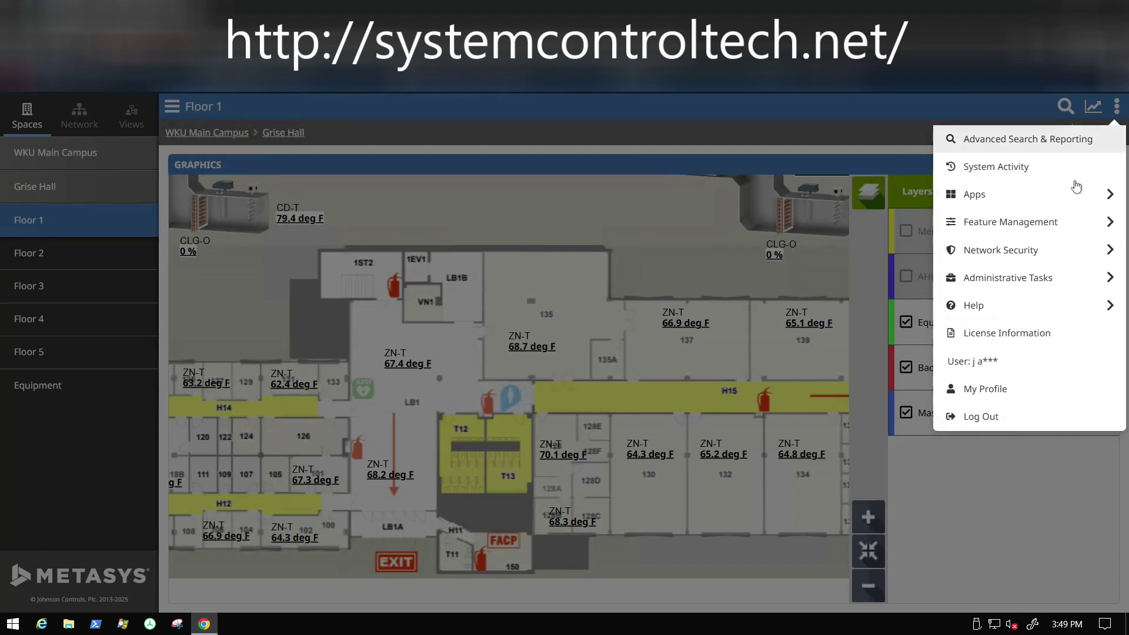
click(1035, 224)
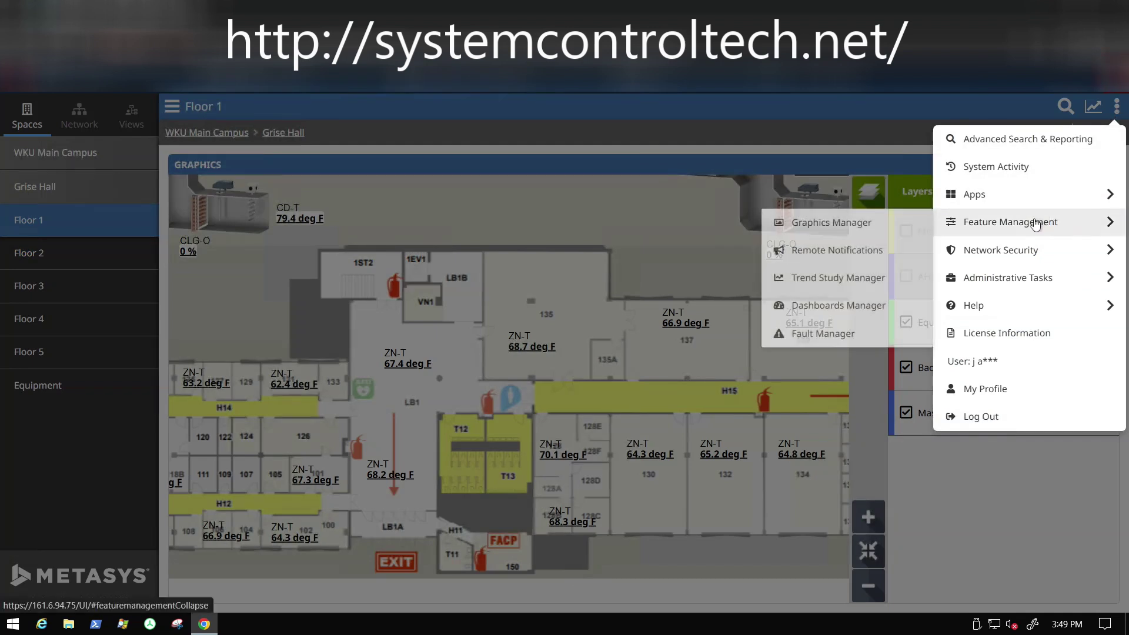
click(870, 224)
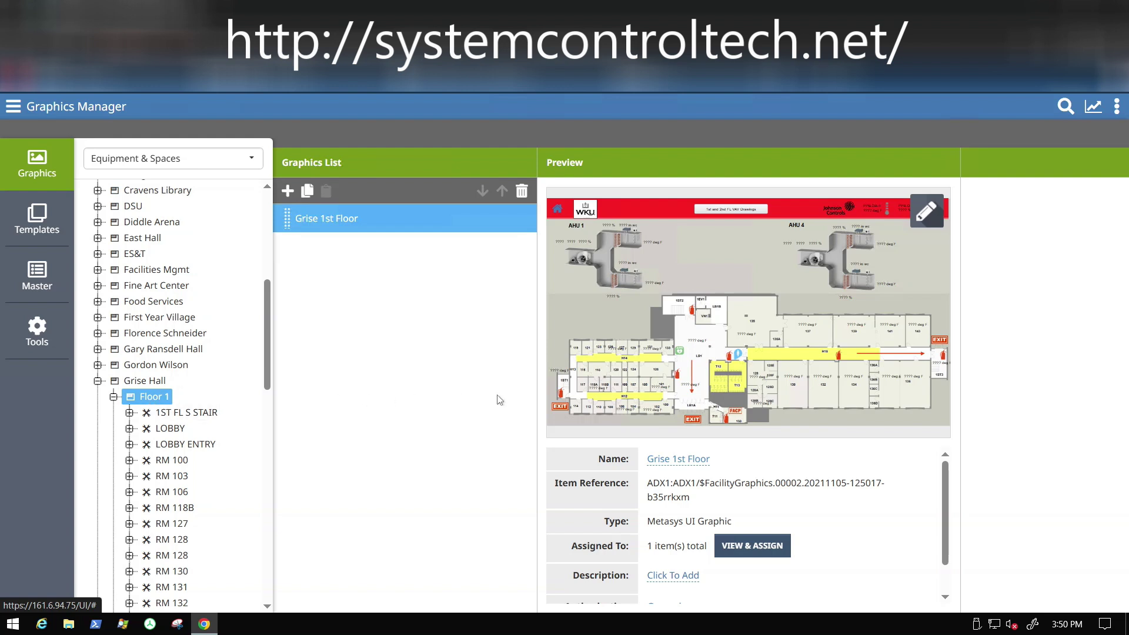
click(924, 216)
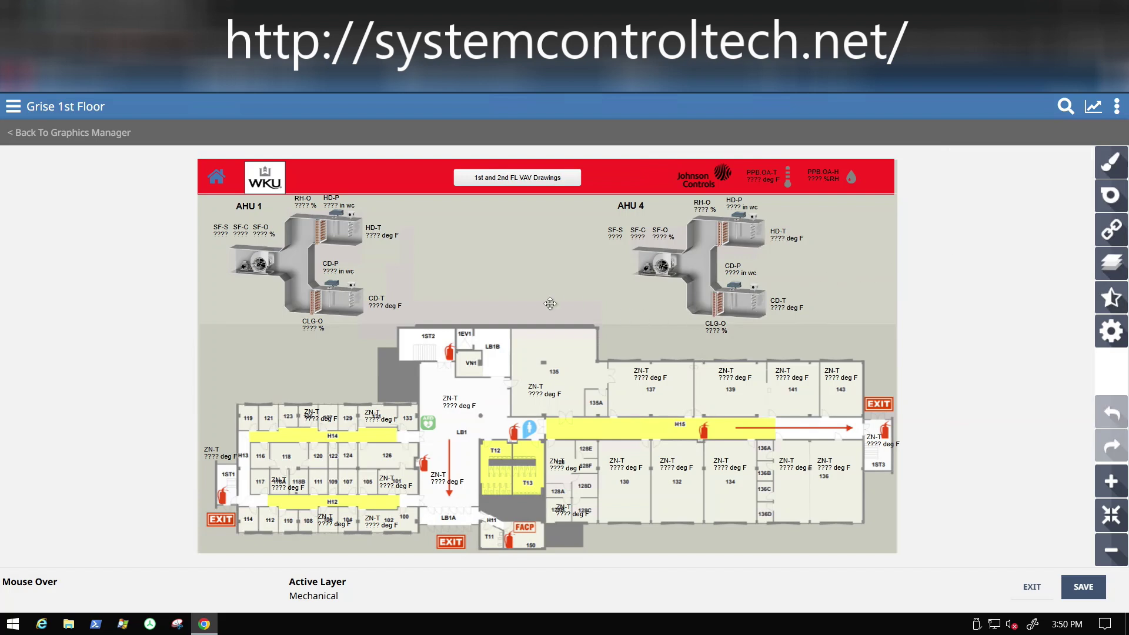
Display the graphic's layers in the editor and make first Equipment and finally Mechanical the active layer.
click(1111, 264)
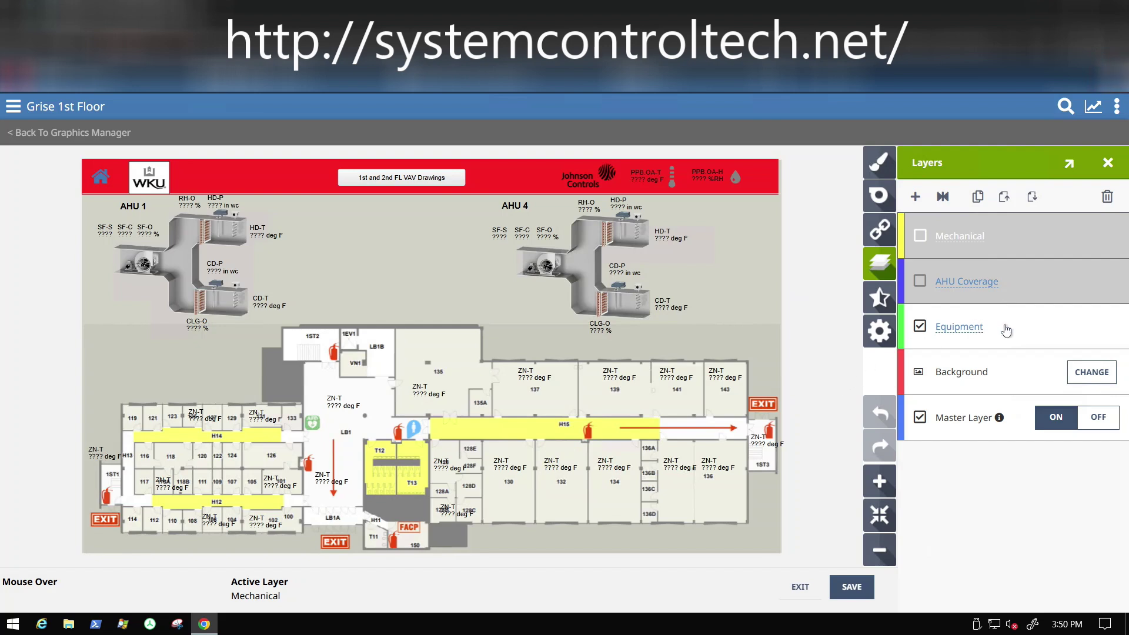
click(1045, 335)
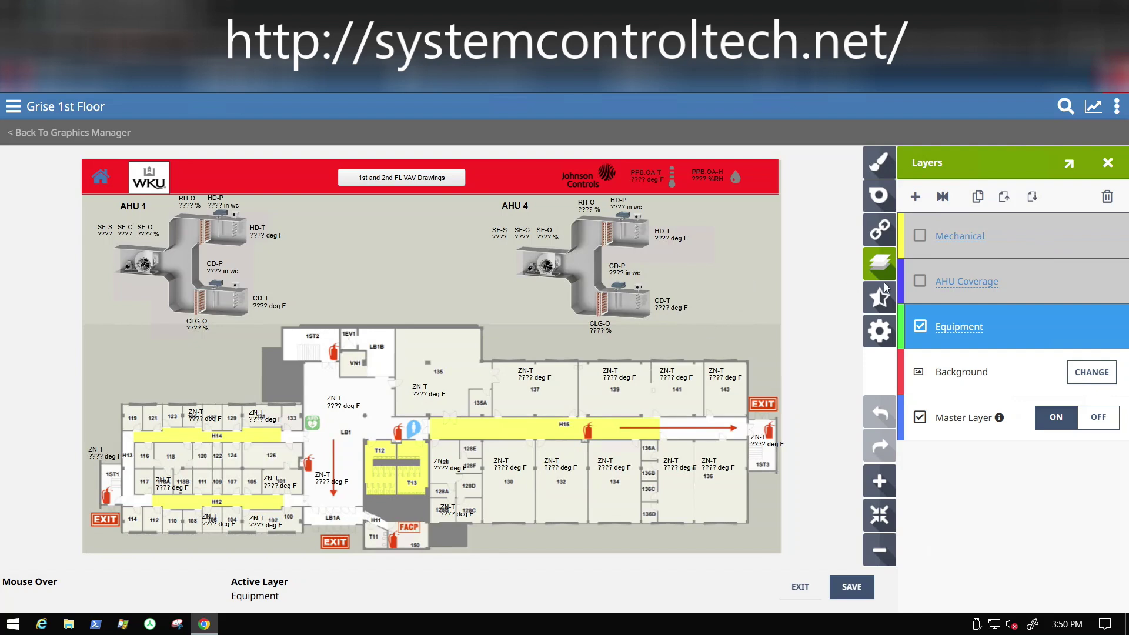
click(1046, 246)
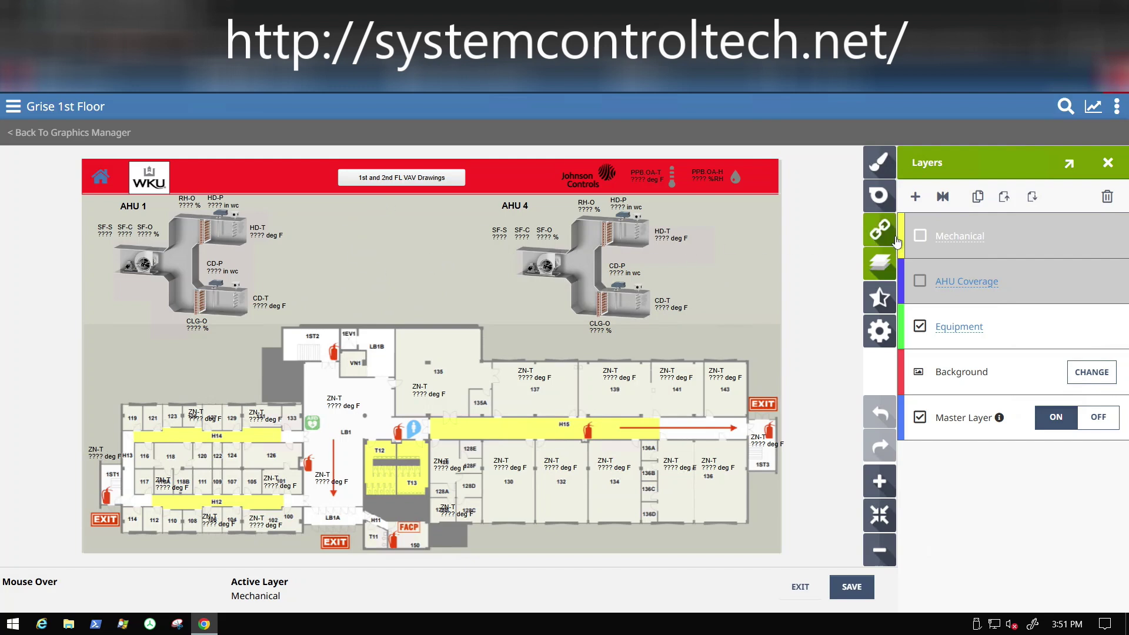
Show the Mechanical layer, hide it again, and save the graphic.
click(919, 240)
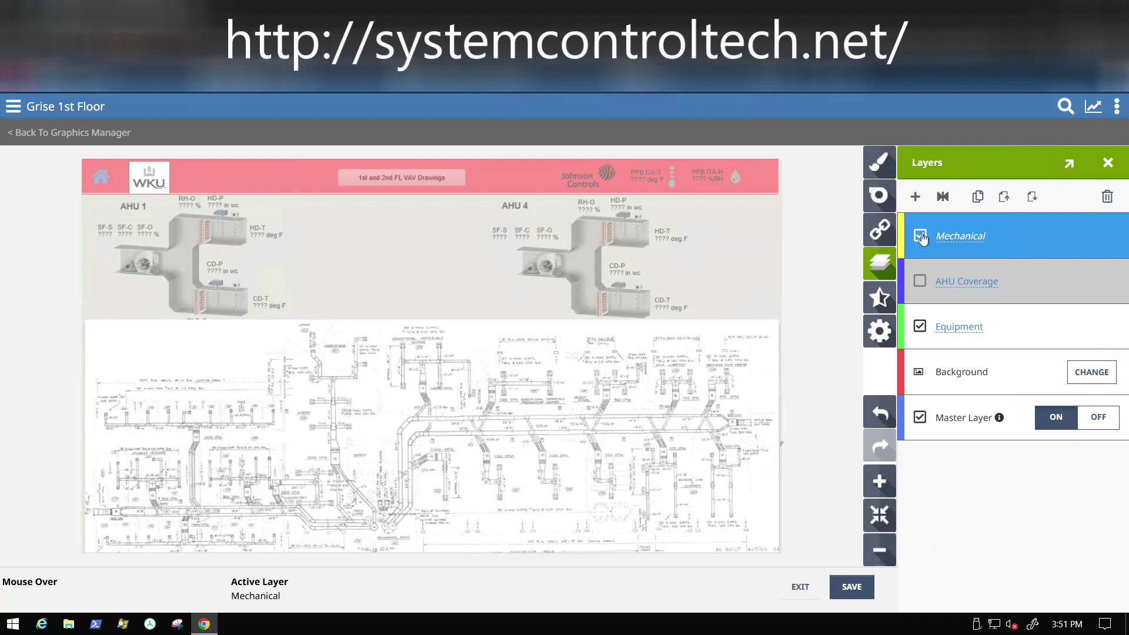
click(920, 236)
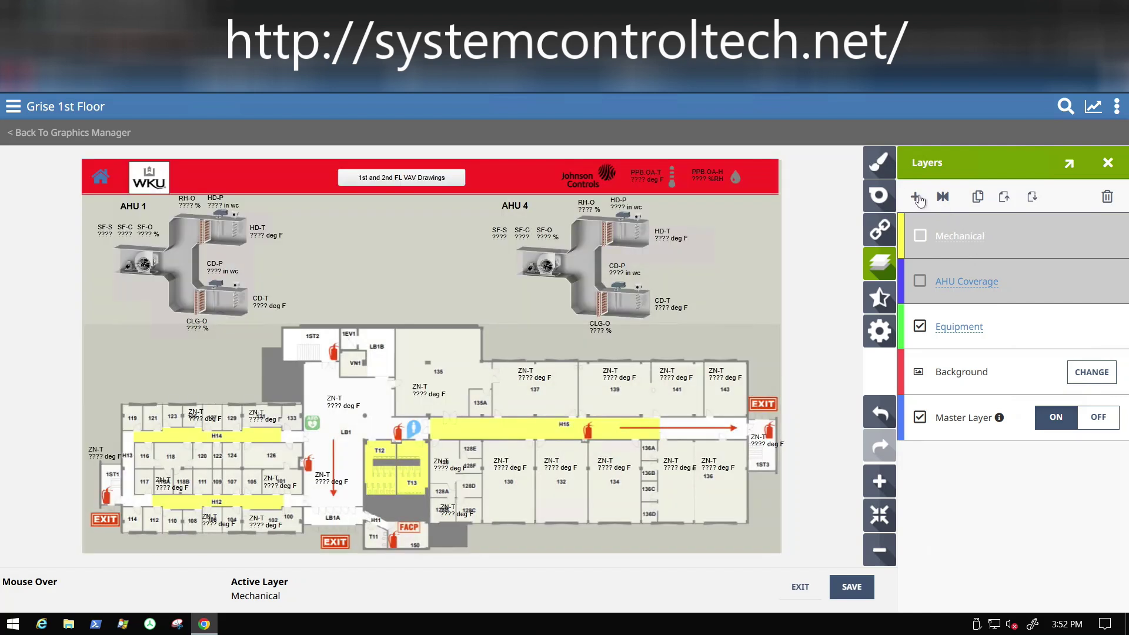
key(ctrl+s)
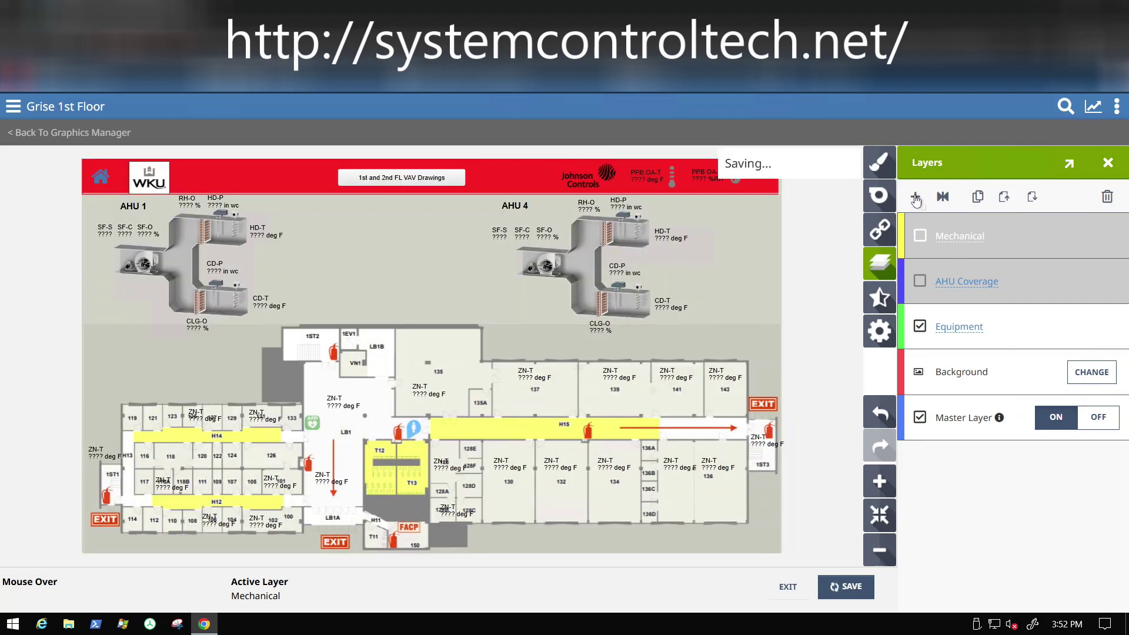
Add a new layer to the graphic, abandon renaming it, and delete that layer.
click(916, 198)
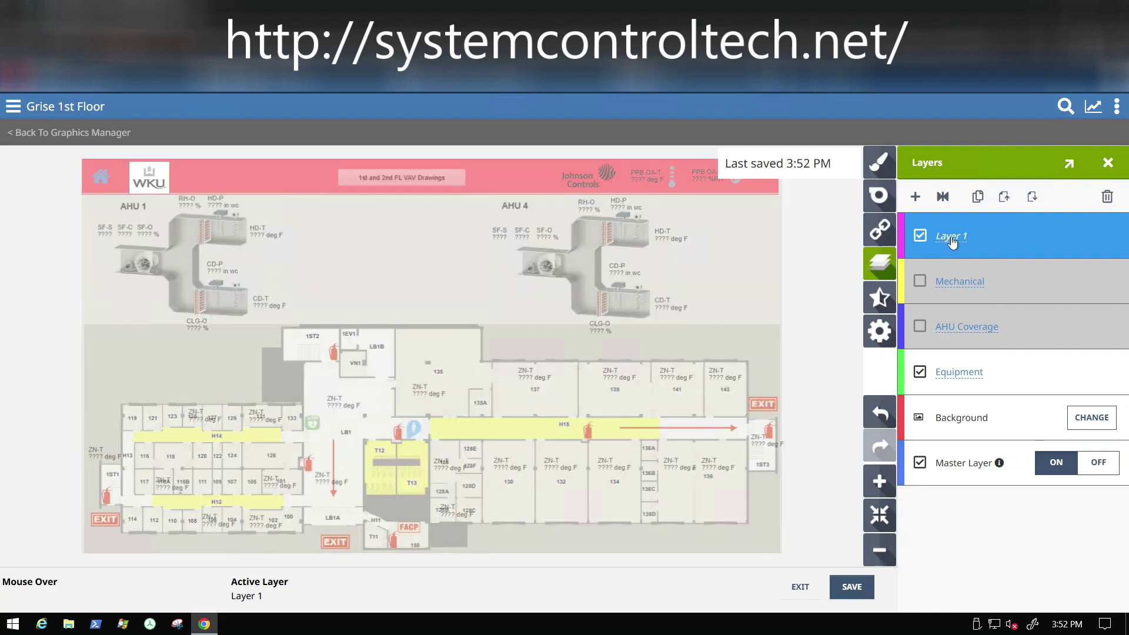
click(952, 238)
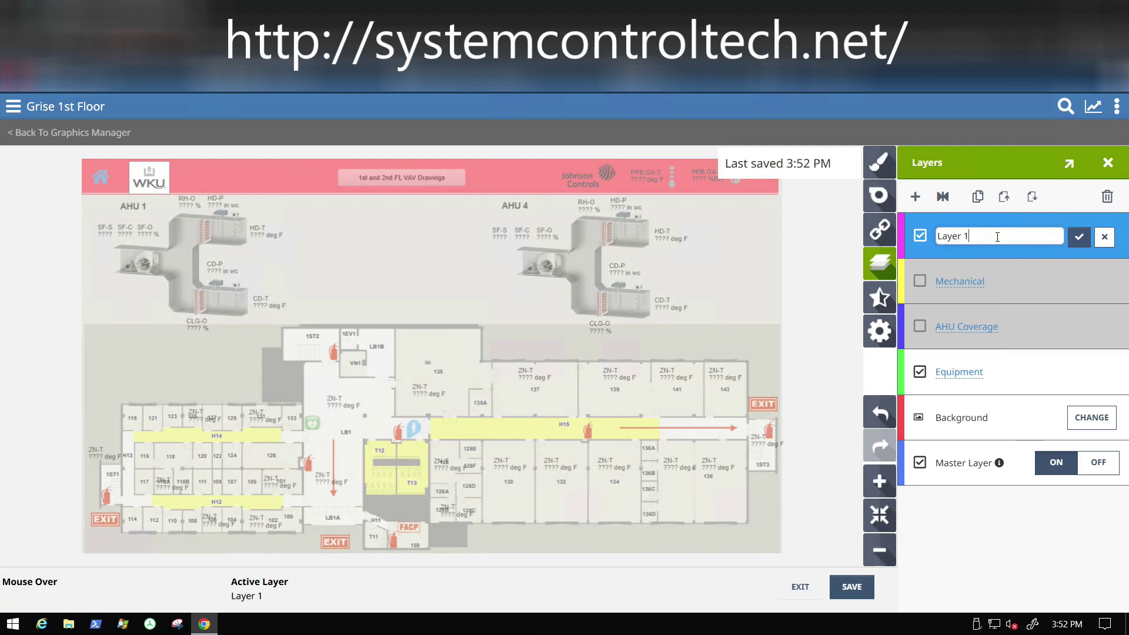
click(1106, 238)
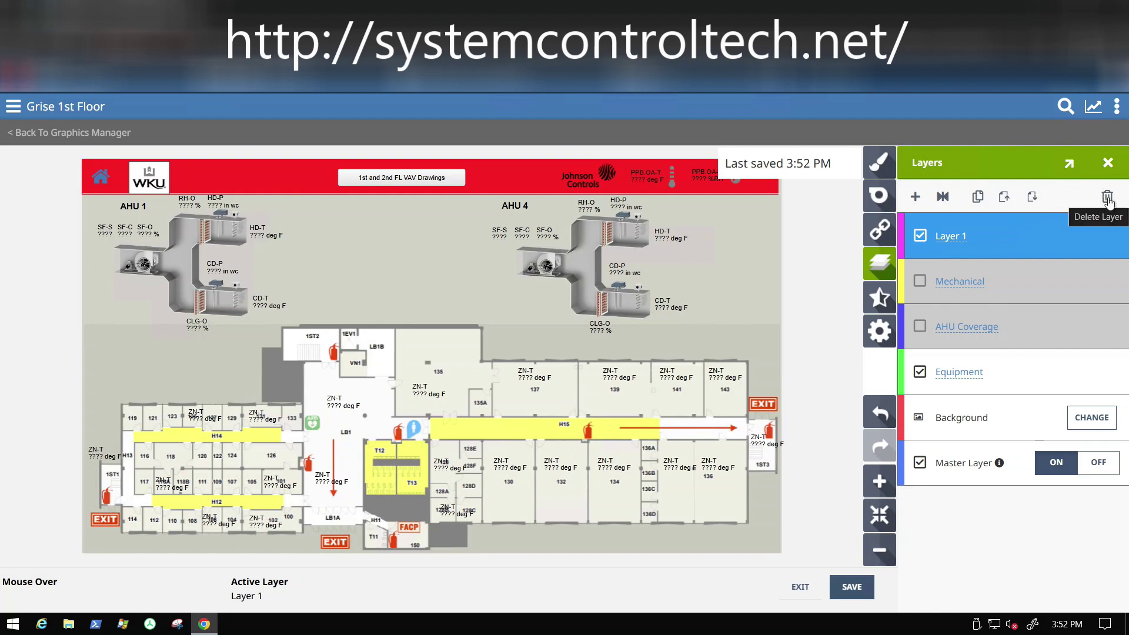
click(1107, 200)
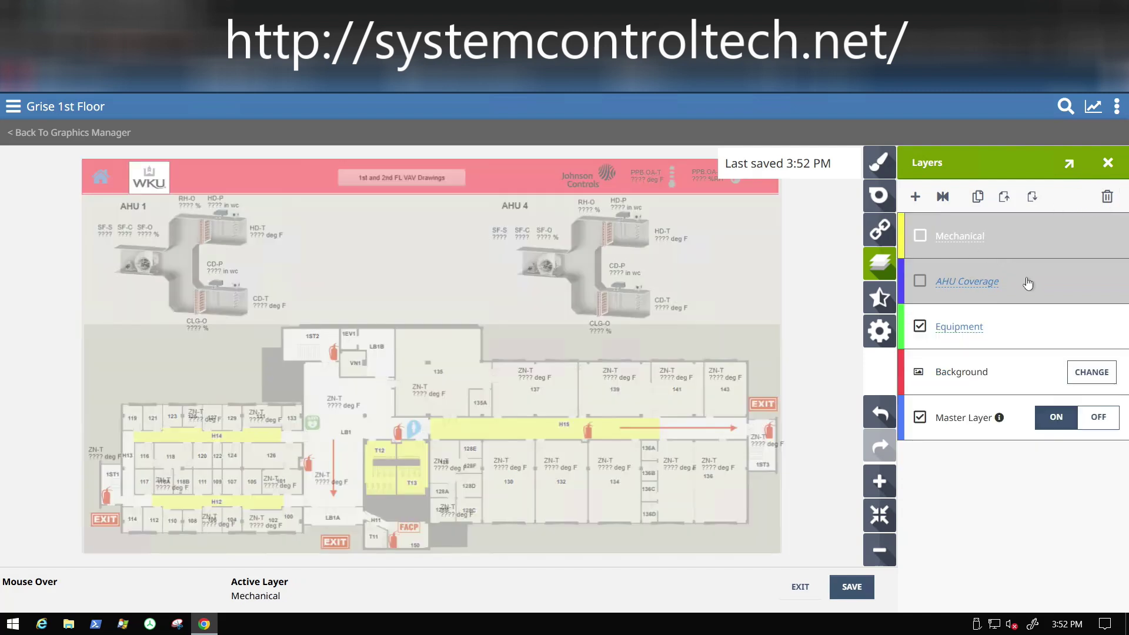